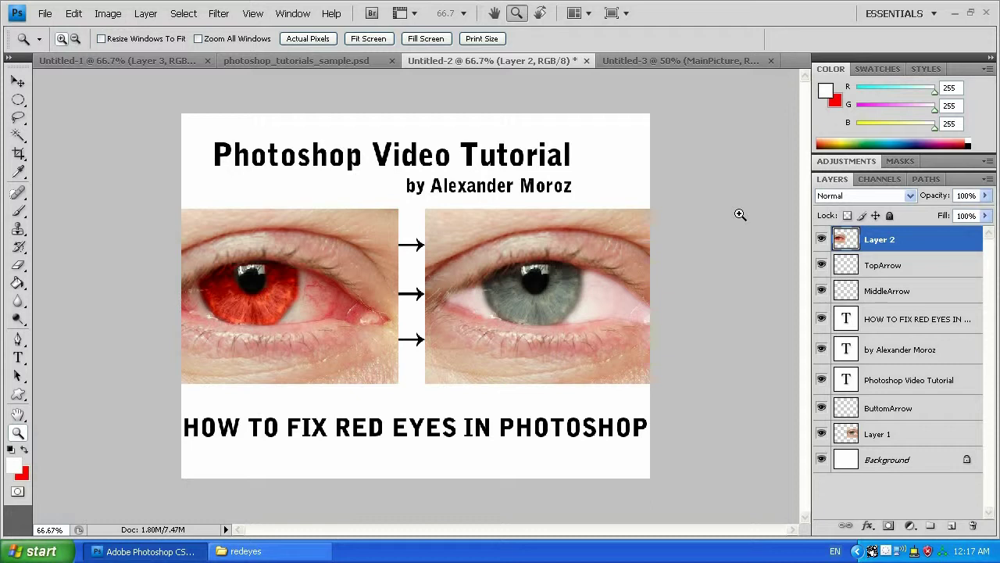
Step: Bring the photoshop_tutorials_sample.psd tutorial skills document to the front
left_click(289, 65)
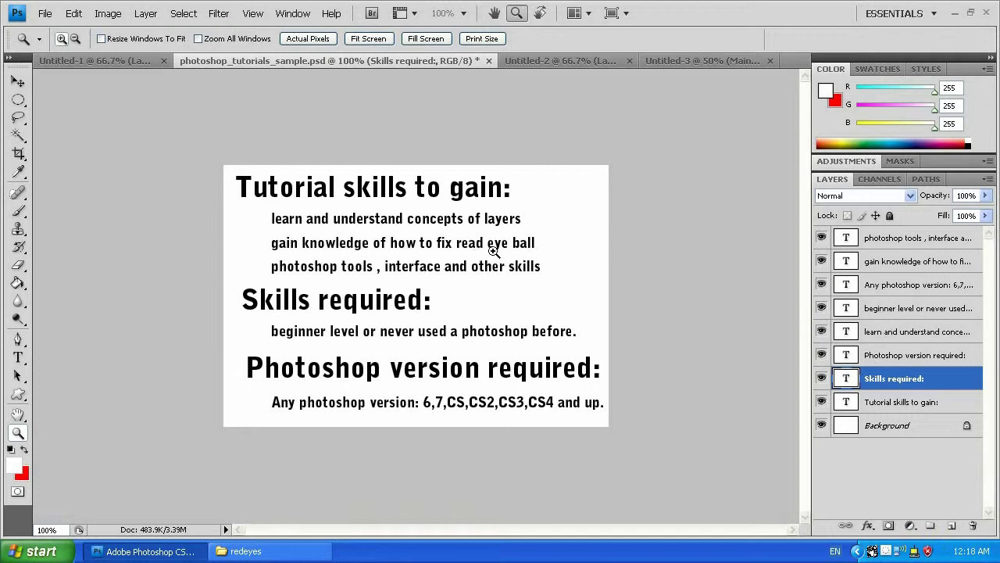
Step: Correct 'read eye ball' to 'red eye ball' in the second skill line with the Type tool
left_click(18, 357)
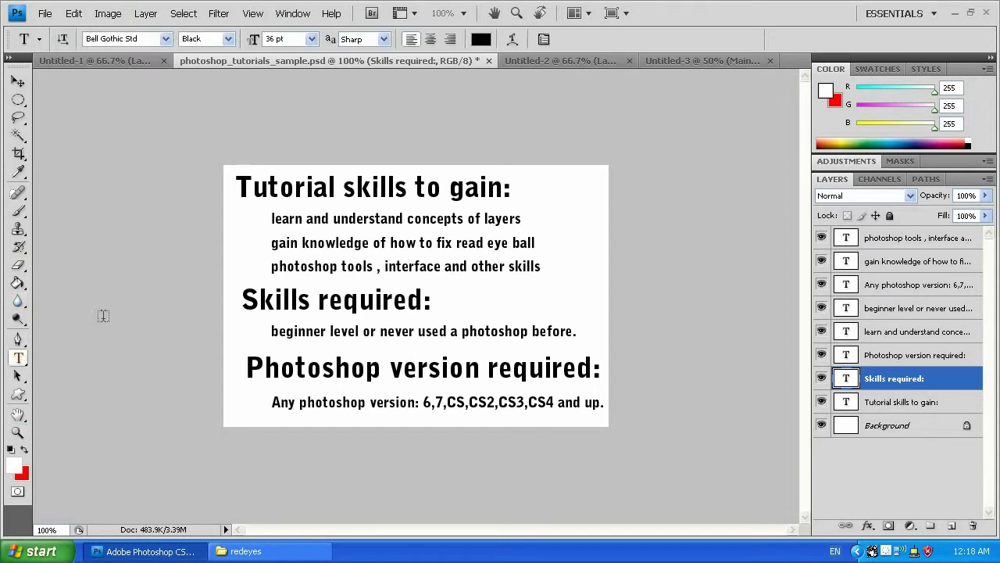
left_click(483, 246)
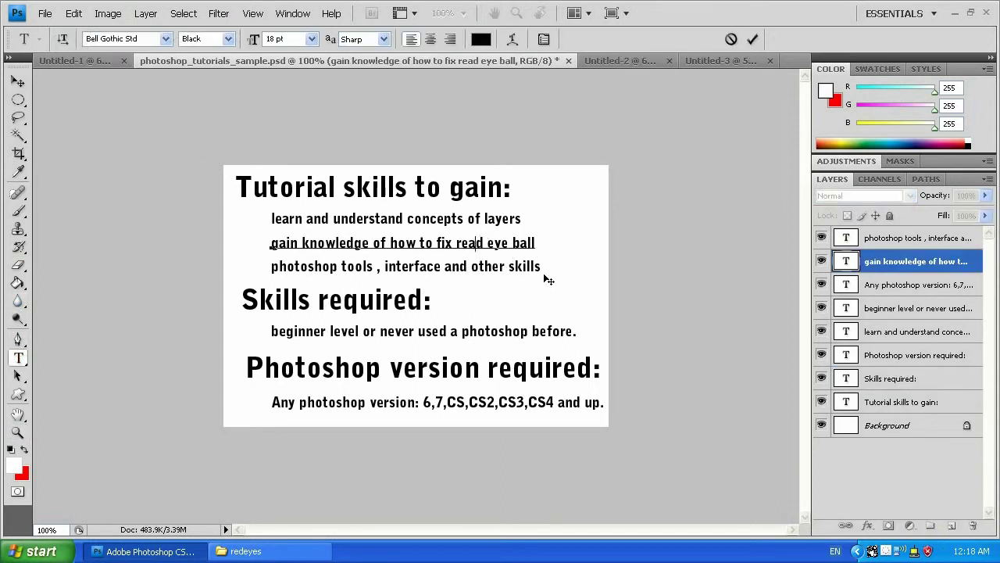
key("BackSpace")
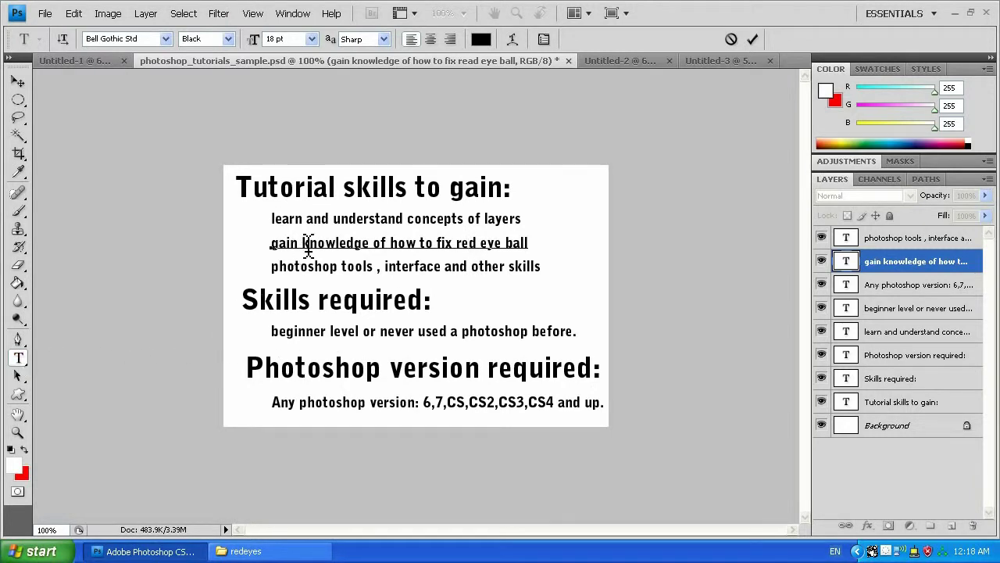
left_click(469, 249)
Step: Bring up the red-eye photo and select the Brush tool for painting
left_click(727, 61)
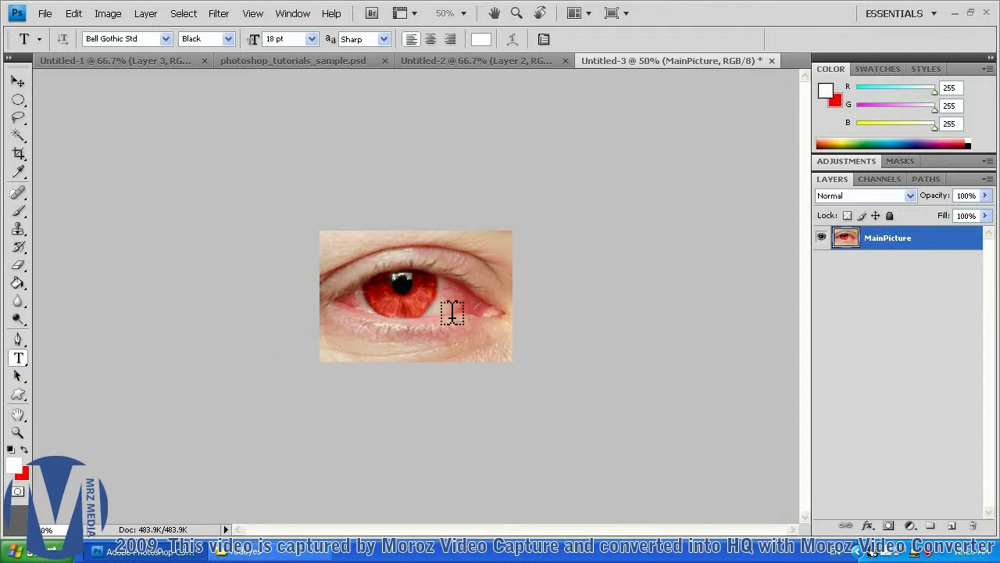
left_click(21, 210)
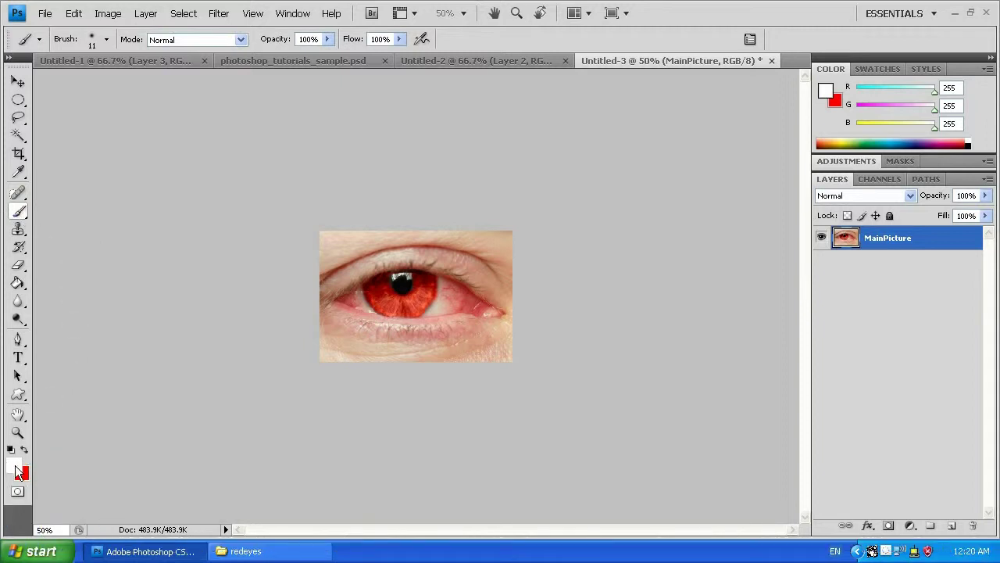
Step: Paint three trial white strokes on the eye white right of the iris
mouse_move(446, 306)
left_mouse_down()
mouse_move(461, 296)
mouse_move(453, 305)
mouse_move(469, 311)
left_mouse_up()
mouse_move(463, 269)
left_mouse_down()
mouse_move(451, 304)
mouse_move(483, 297)
left_mouse_up()
left_click_drag(462, 305, 469, 305)
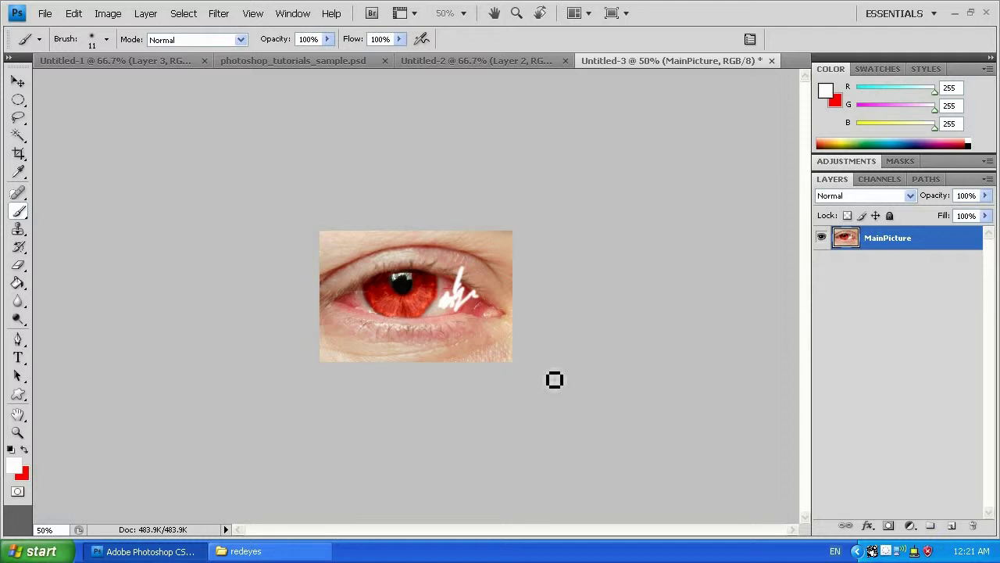
Step: Remove the trial white strokes using Edit > Undo, Step Backward, Step Forward and Ctrl+Z
left_click(73, 13)
left_click(104, 31)
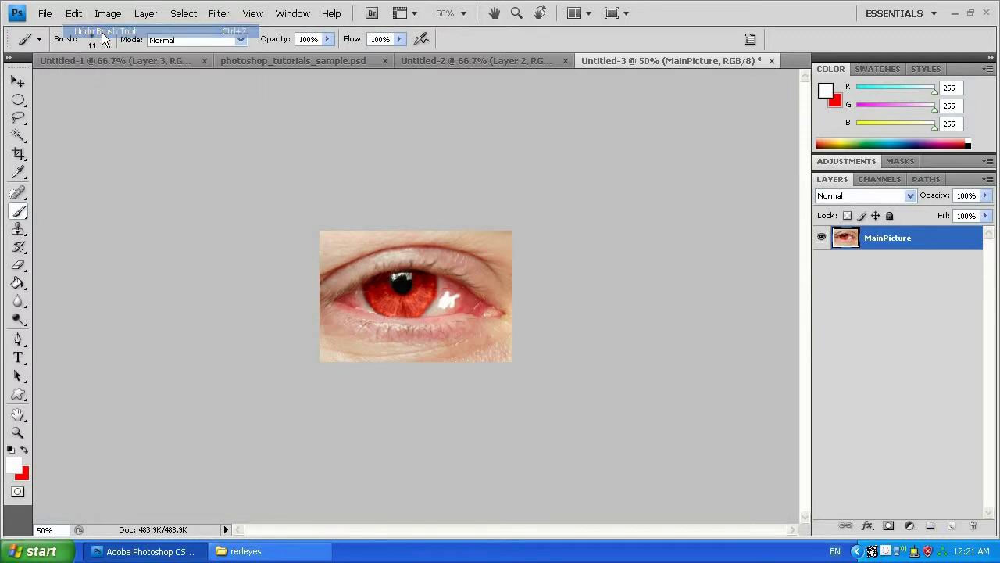
left_click(76, 14)
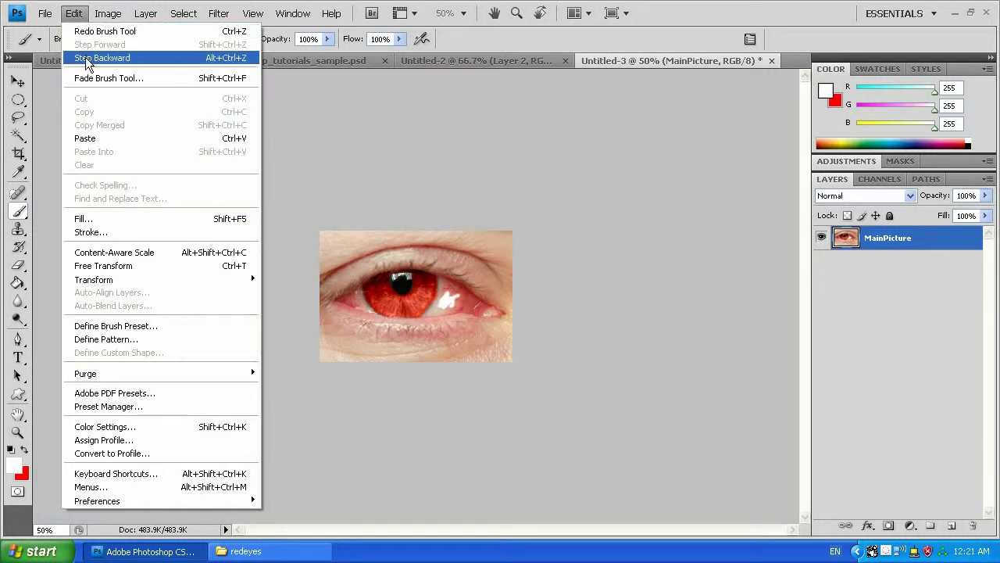
left_click(86, 60)
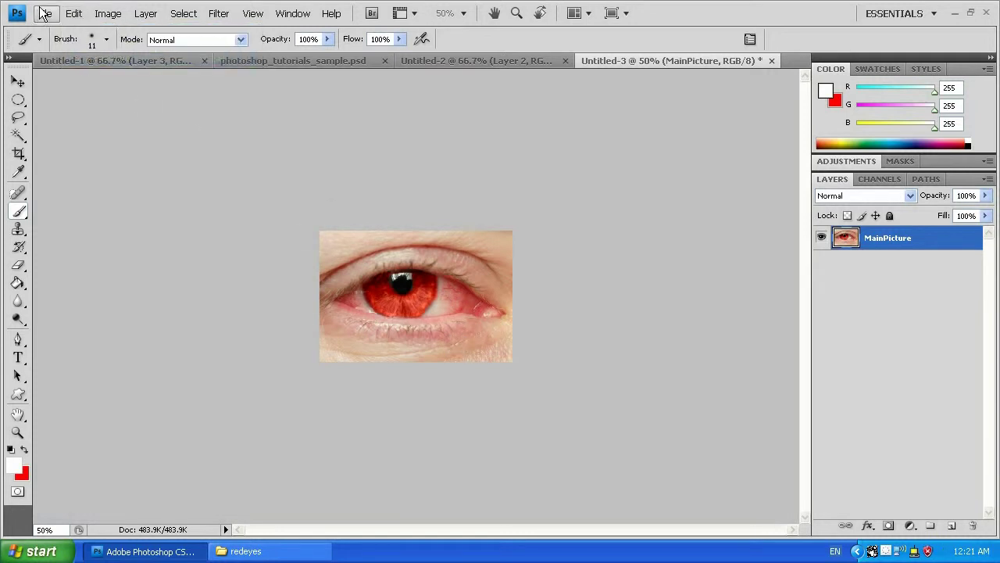
left_click(75, 15)
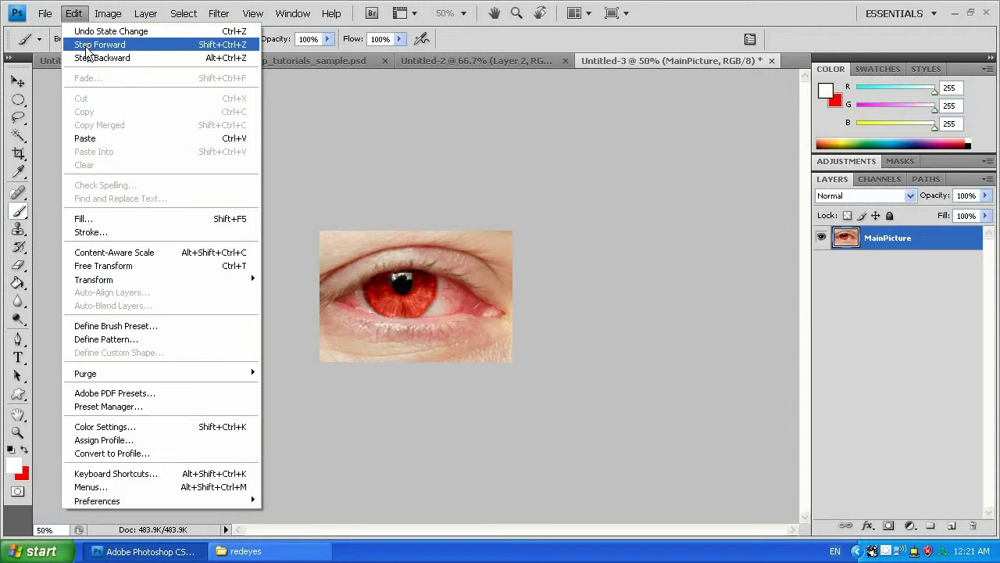
left_click(86, 47)
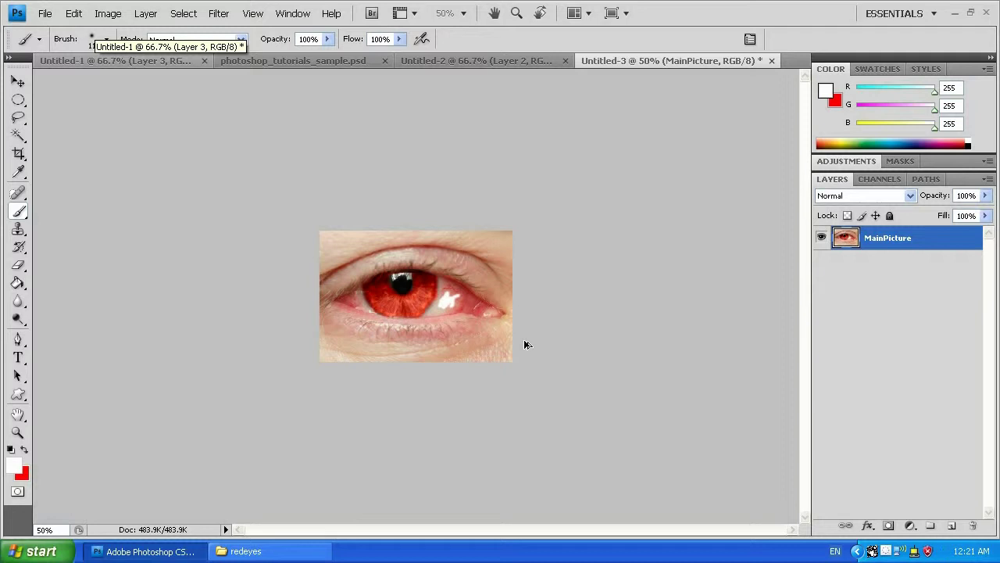
key("ctrl+z")
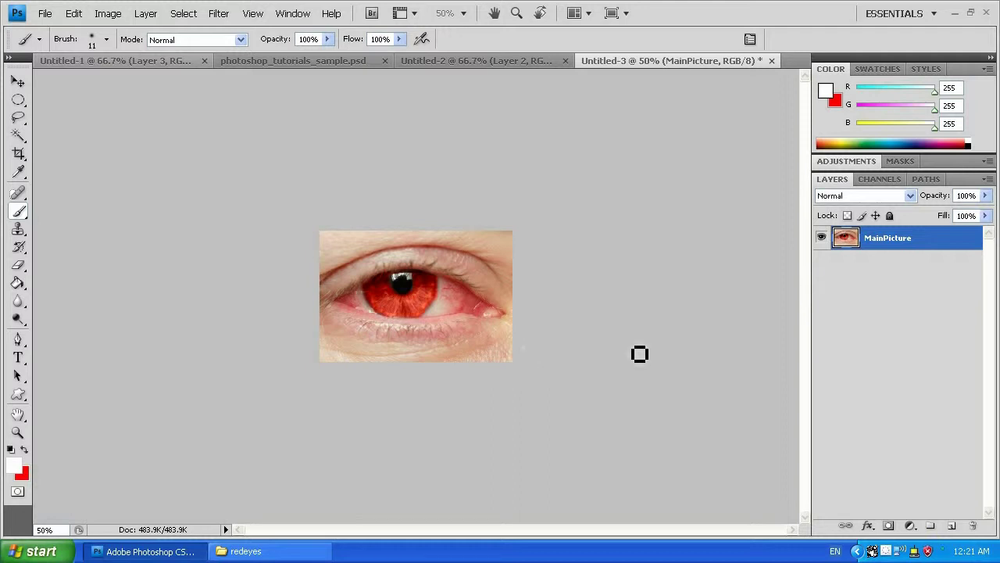
Step: Create a new layer above MainPicture and rename it EyeBall
left_click(951, 525)
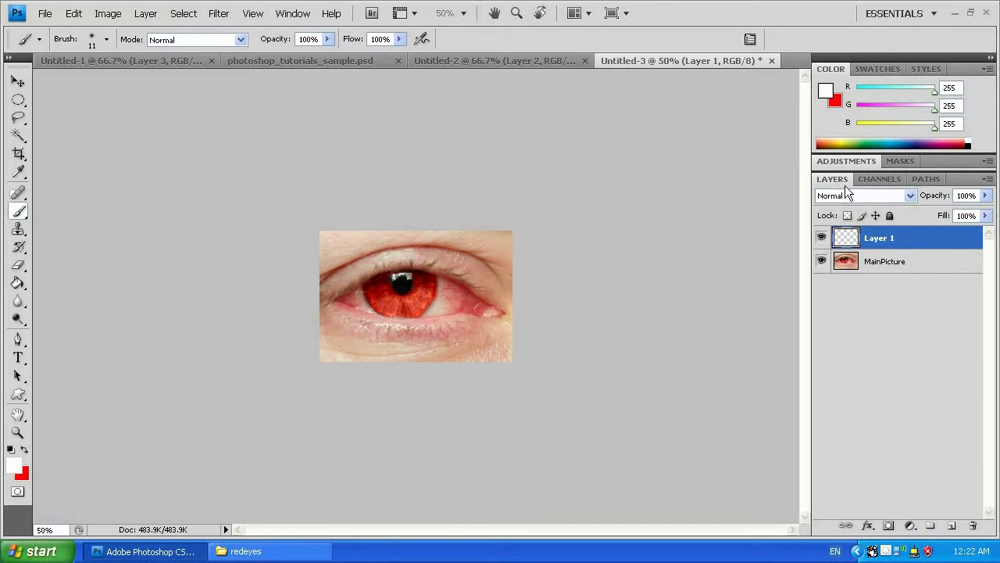
double_click(882, 238)
type("EyeBall")
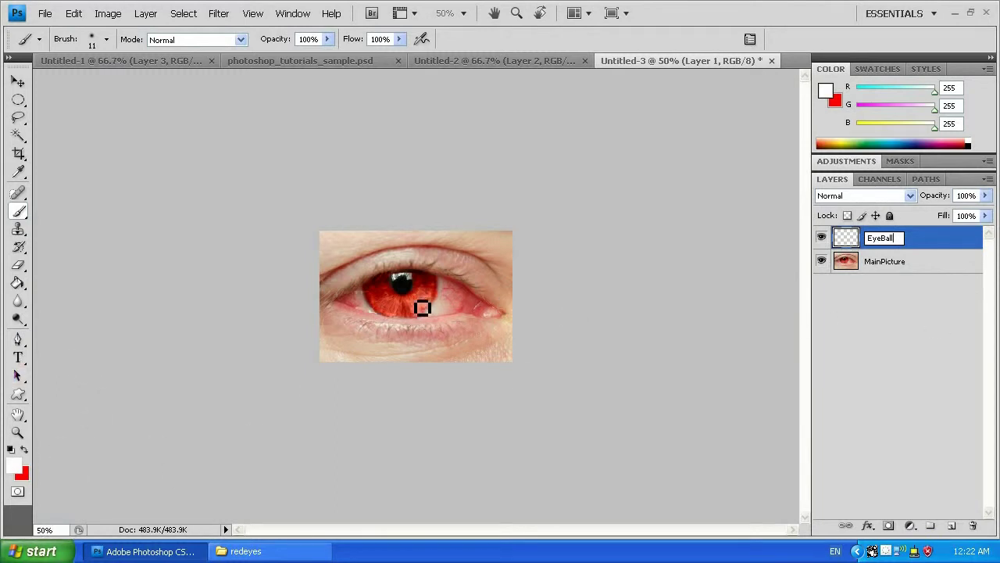
Step: Zoom in twice on the iris with the Zoom tool to reach 100%
left_click(17, 432)
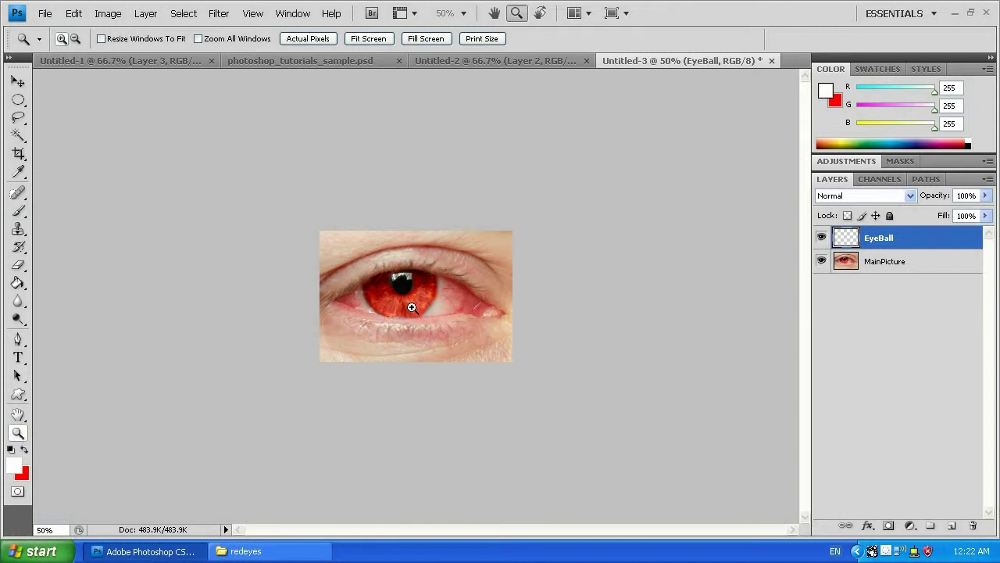
left_click(415, 297)
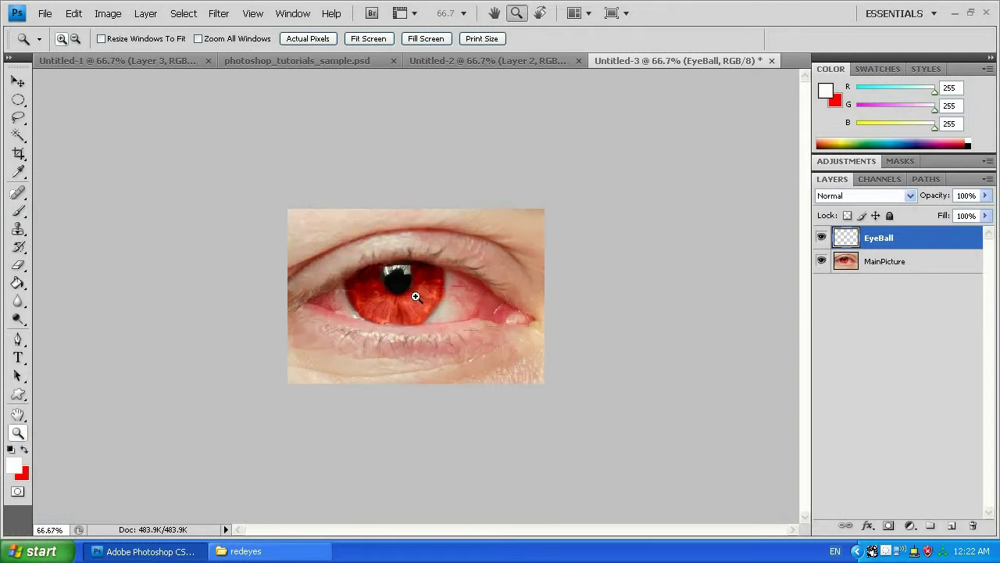
left_click(416, 295)
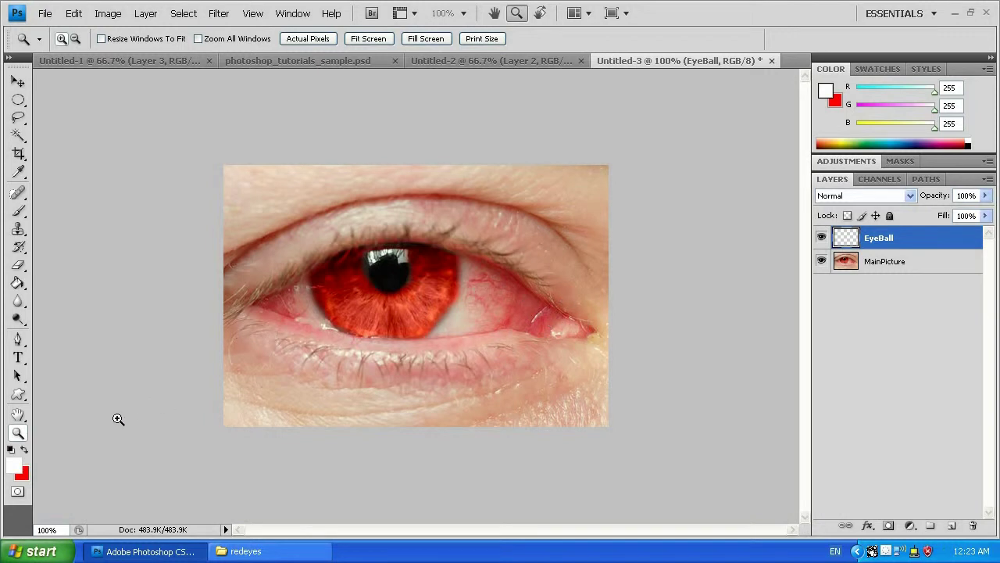
Step: Keep white as foreground and pick the 200 soft brush, reduced to 24 px diameter
left_click(13, 468)
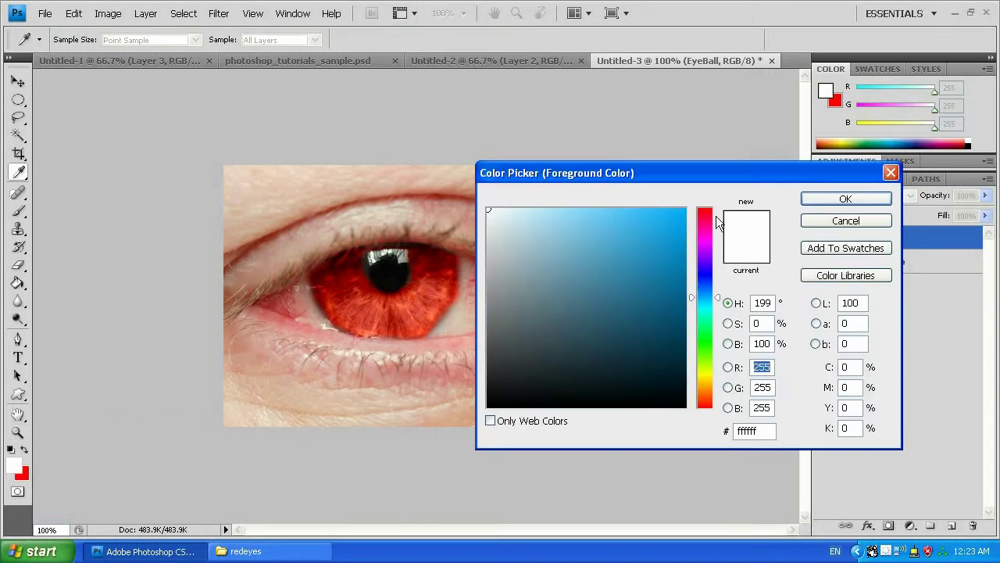
left_click(846, 199)
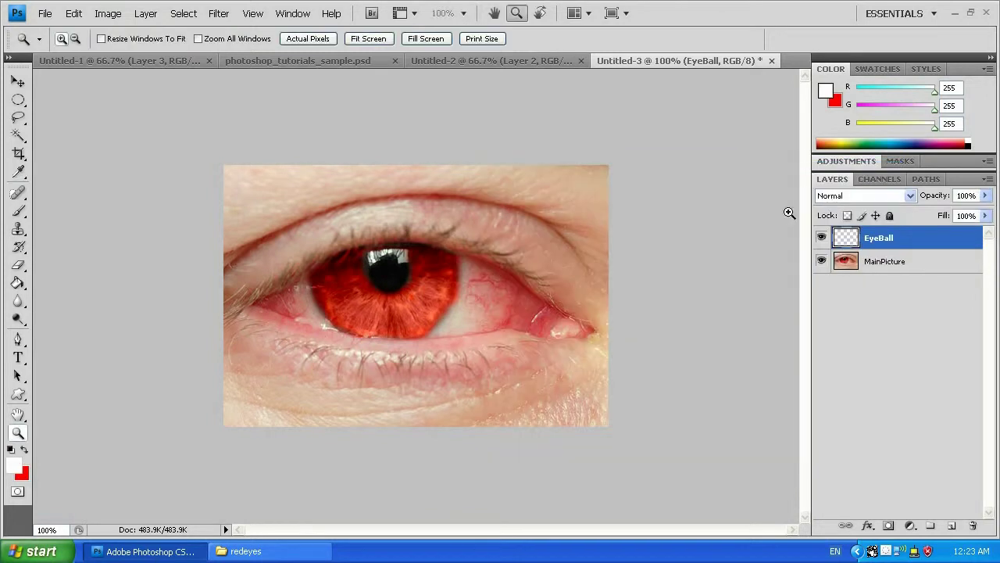
left_click(18, 213)
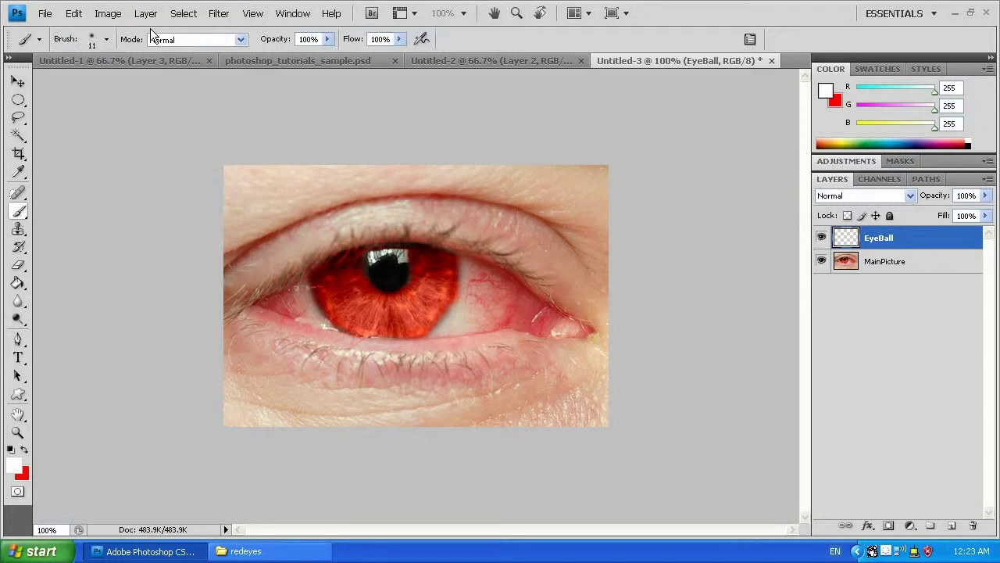
left_click(96, 41)
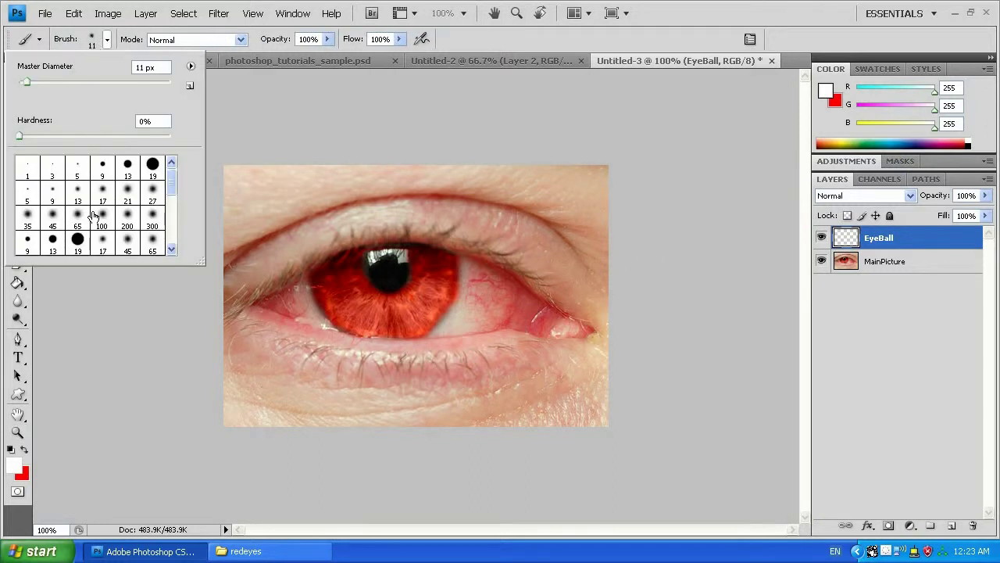
mouse_move(174, 184)
left_mouse_down()
mouse_move(169, 202)
mouse_move(170, 183)
left_mouse_up()
left_click(128, 217)
left_click_drag(55, 82, 36, 81)
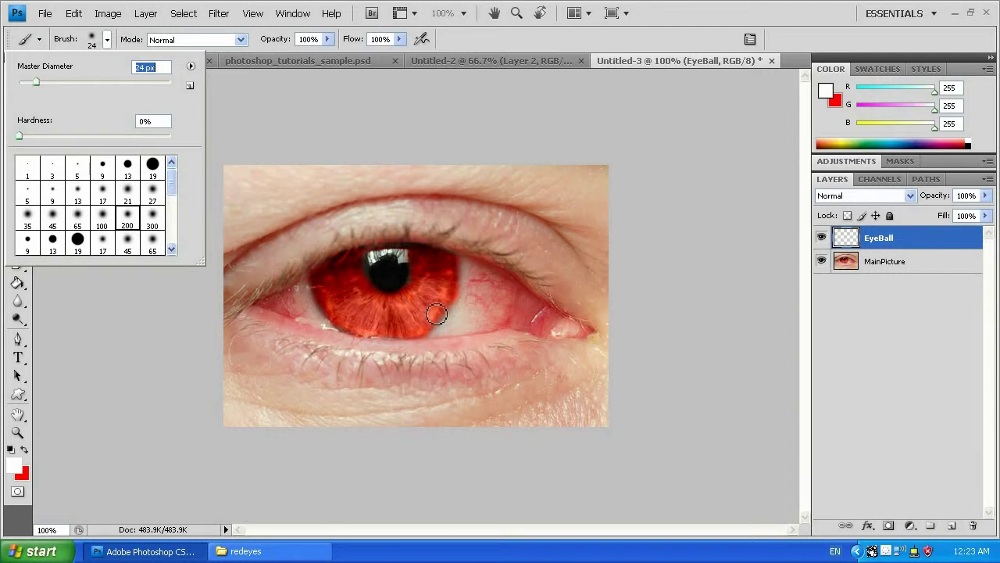
Step: Paint white over the eye whites right and left of the iris on the EyeBall layer
left_click(480, 318)
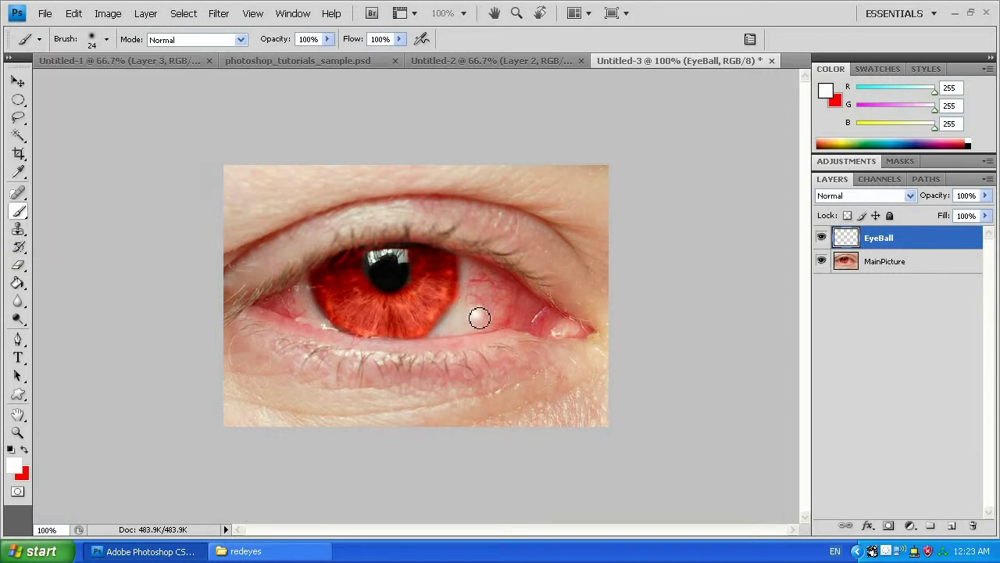
left_click_drag(480, 318, 476, 304)
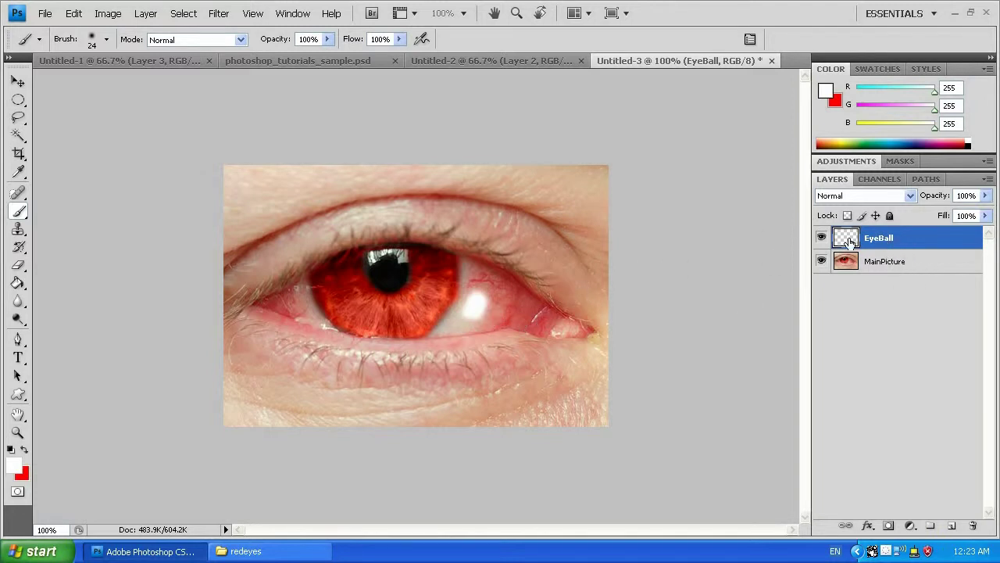
mouse_move(495, 300)
left_mouse_down()
mouse_move(467, 322)
mouse_move(480, 284)
mouse_move(485, 297)
mouse_move(488, 288)
mouse_move(500, 295)
mouse_move(479, 275)
mouse_move(497, 318)
mouse_move(507, 304)
mouse_move(507, 320)
mouse_move(553, 322)
mouse_move(515, 313)
mouse_move(530, 310)
mouse_move(497, 280)
mouse_move(510, 307)
mouse_move(547, 334)
mouse_move(504, 323)
mouse_move(461, 330)
mouse_move(481, 314)
mouse_move(494, 319)
mouse_move(487, 328)
mouse_move(461, 328)
mouse_move(485, 312)
mouse_move(479, 328)
mouse_move(551, 315)
mouse_move(495, 277)
mouse_move(524, 310)
mouse_move(543, 316)
mouse_move(488, 273)
mouse_move(480, 272)
mouse_move(524, 308)
mouse_move(547, 320)
mouse_move(508, 284)
mouse_move(502, 292)
mouse_move(565, 323)
mouse_move(508, 316)
mouse_move(487, 290)
mouse_move(471, 317)
mouse_move(474, 270)
mouse_move(487, 289)
mouse_move(454, 330)
mouse_move(521, 307)
mouse_move(467, 306)
left_mouse_up()
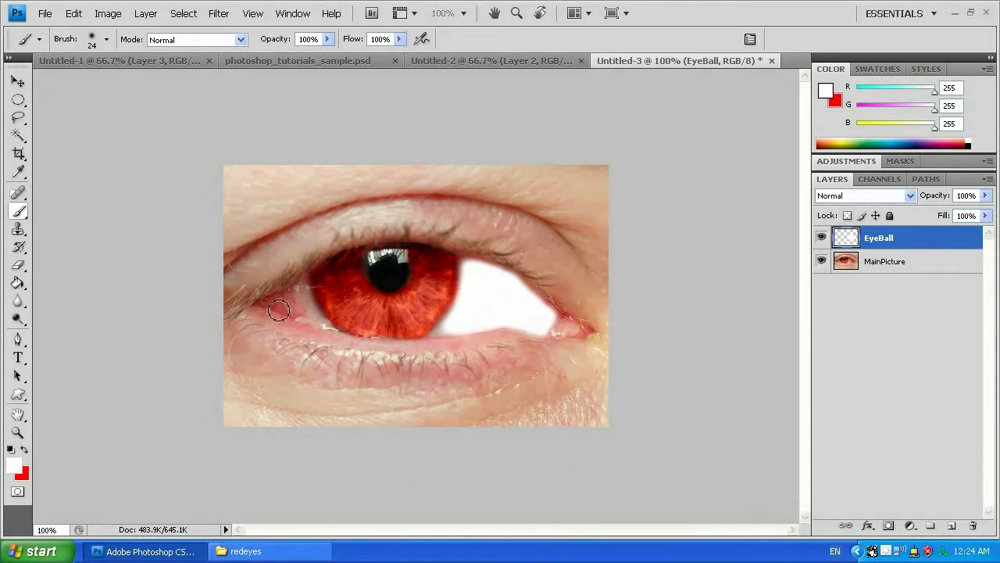
mouse_move(273, 306)
left_mouse_down()
mouse_move(302, 297)
mouse_move(304, 313)
mouse_move(277, 307)
mouse_move(318, 326)
mouse_move(301, 290)
left_mouse_up()
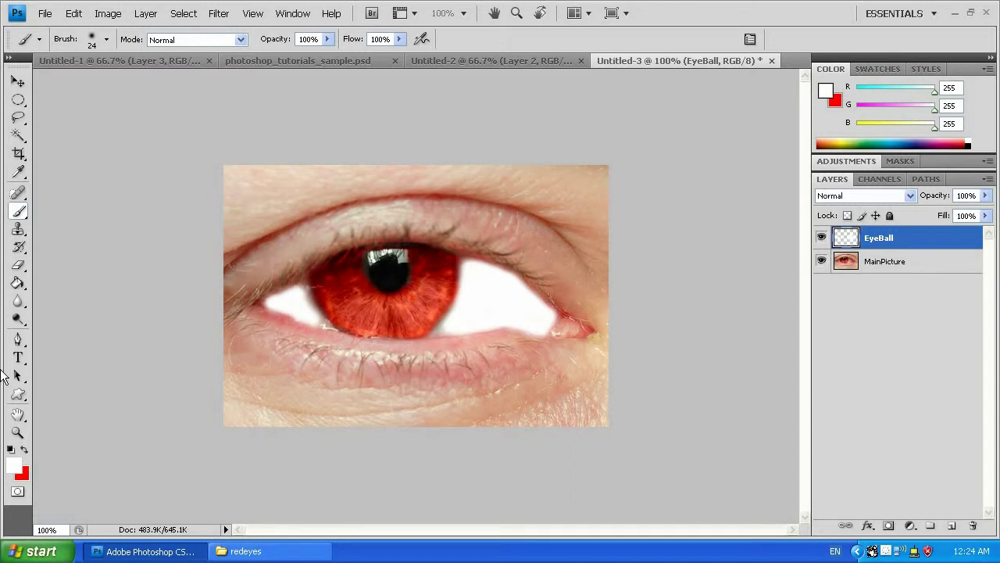
left_click(18, 433)
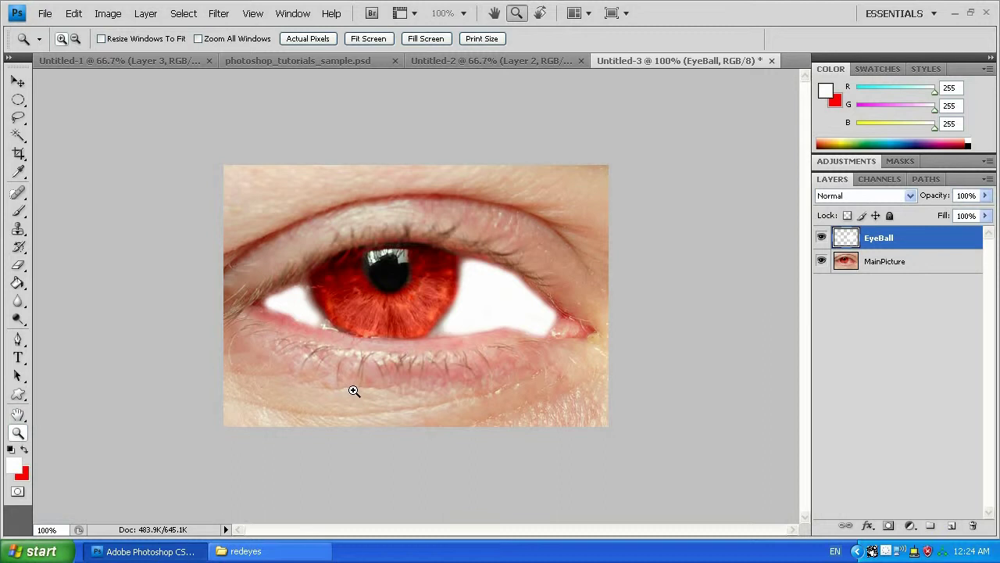
Step: Zoom between 100% and 66.7% using Zoom Out, Zoom In and Alt, ending at 50%
left_click(76, 39)
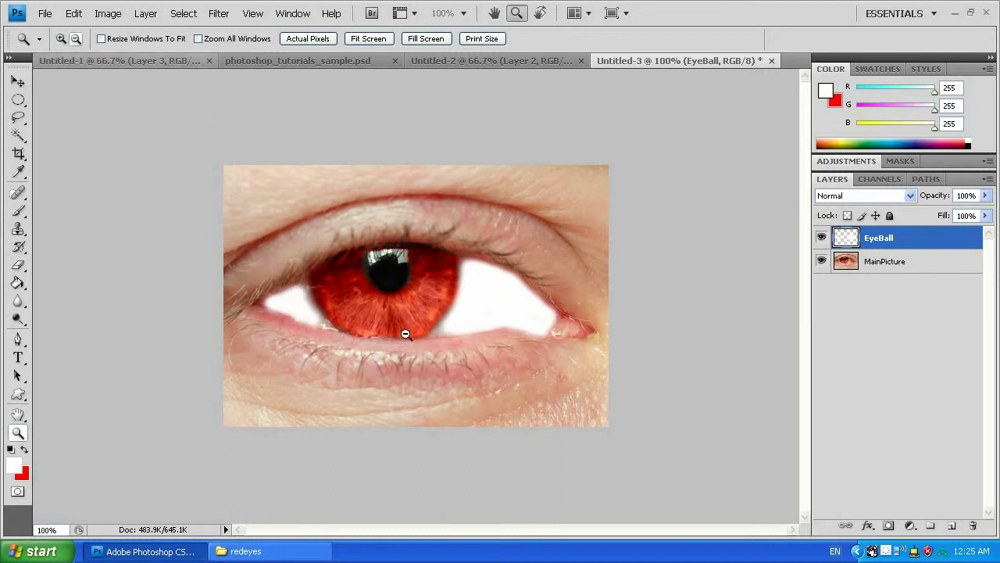
left_click(75, 38)
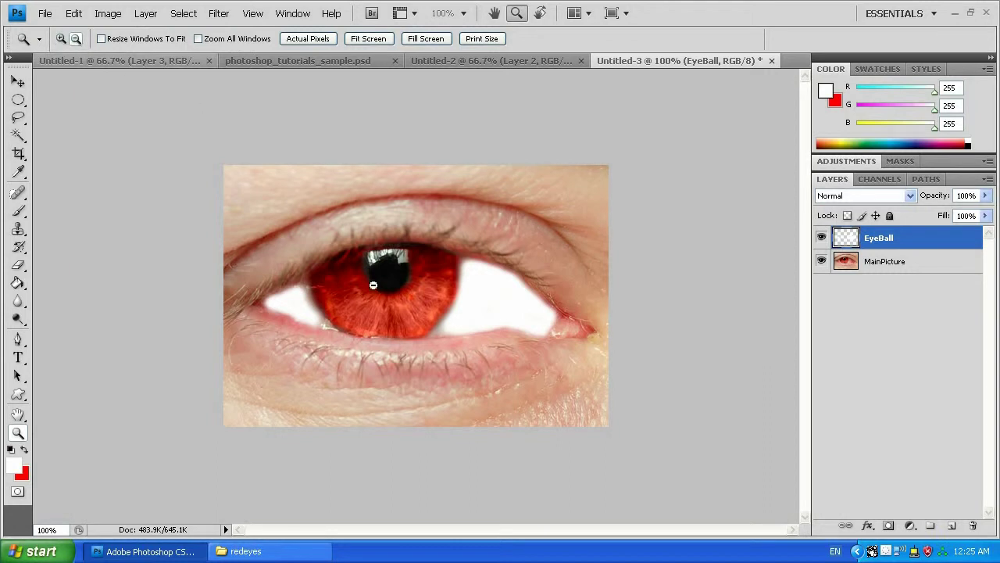
left_click(386, 337)
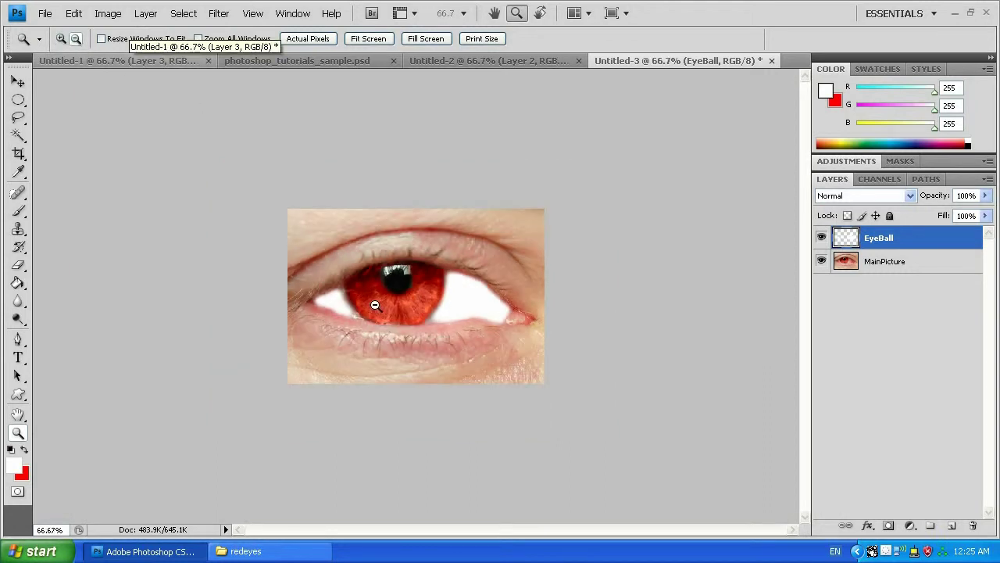
left_click(61, 39)
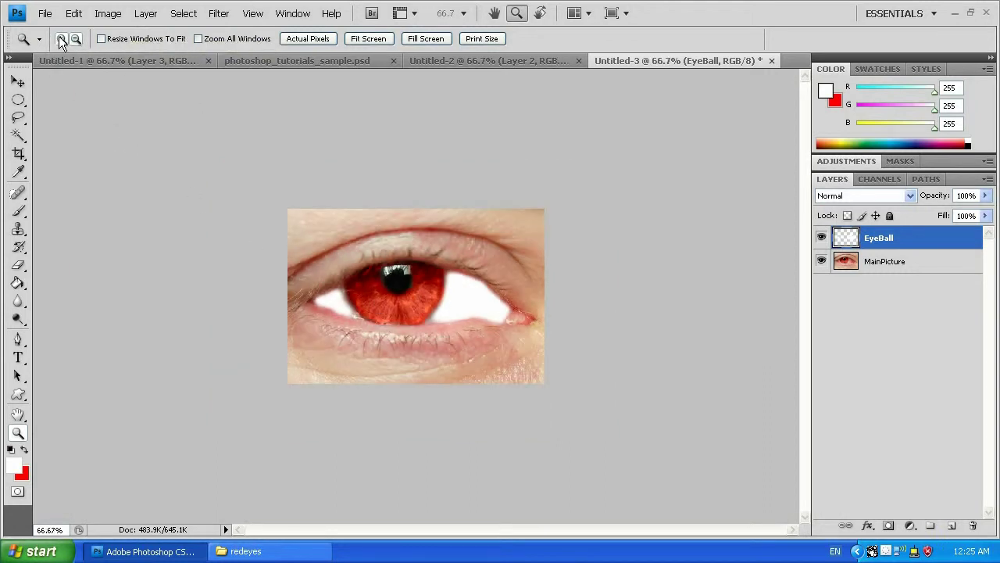
left_click(424, 346)
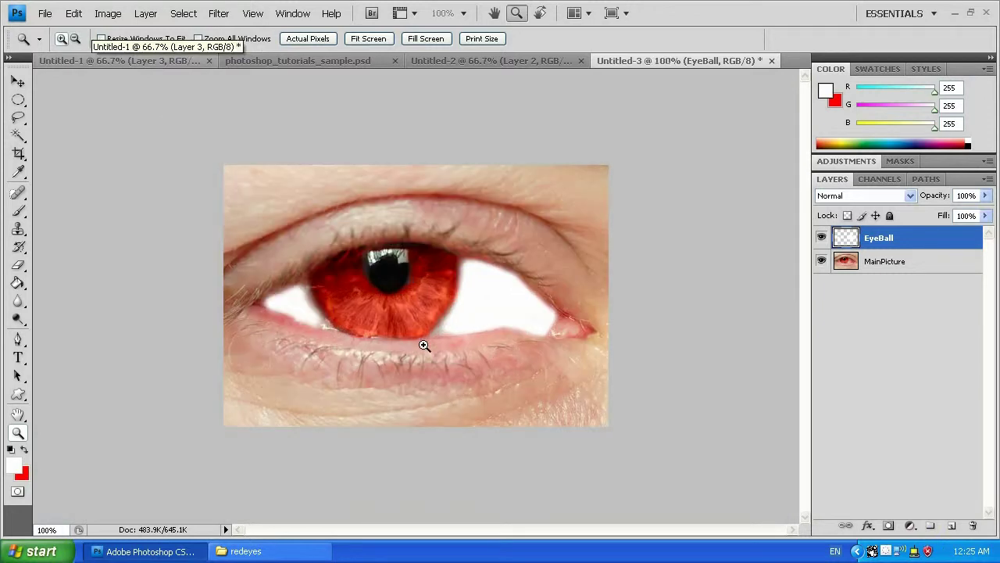
key("alt")
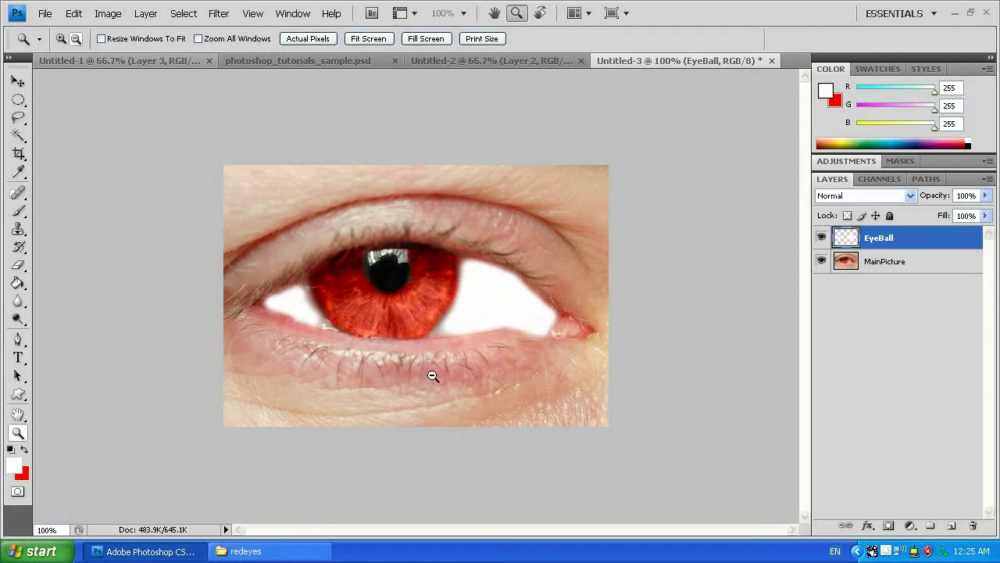
left_click(433, 376, "alt")
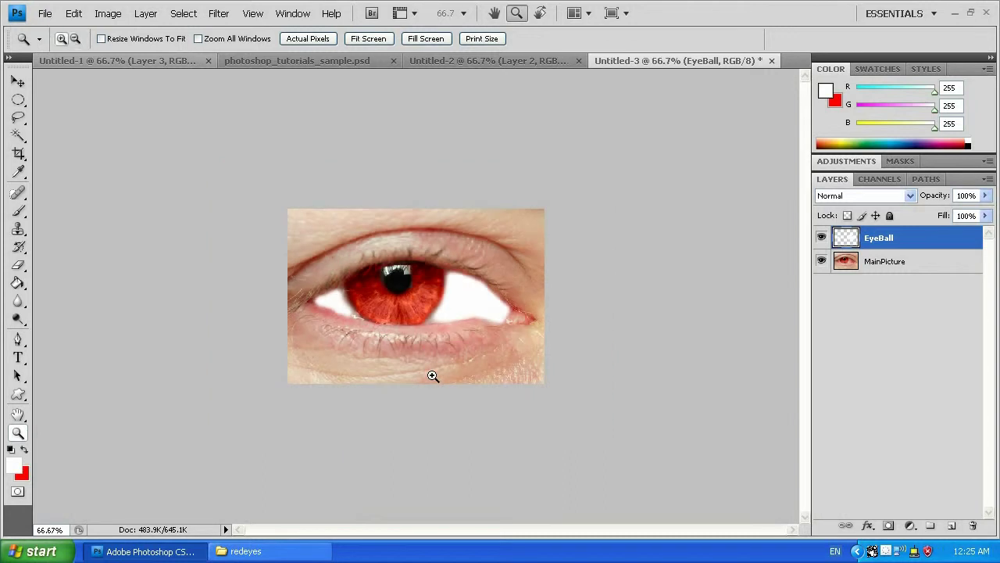
left_click(435, 305)
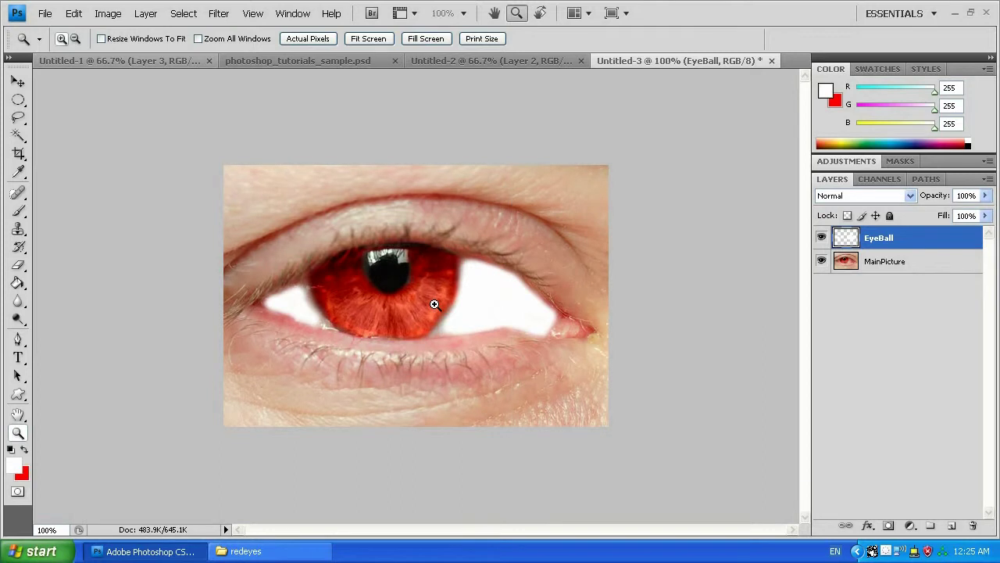
left_click(435, 305, "alt")
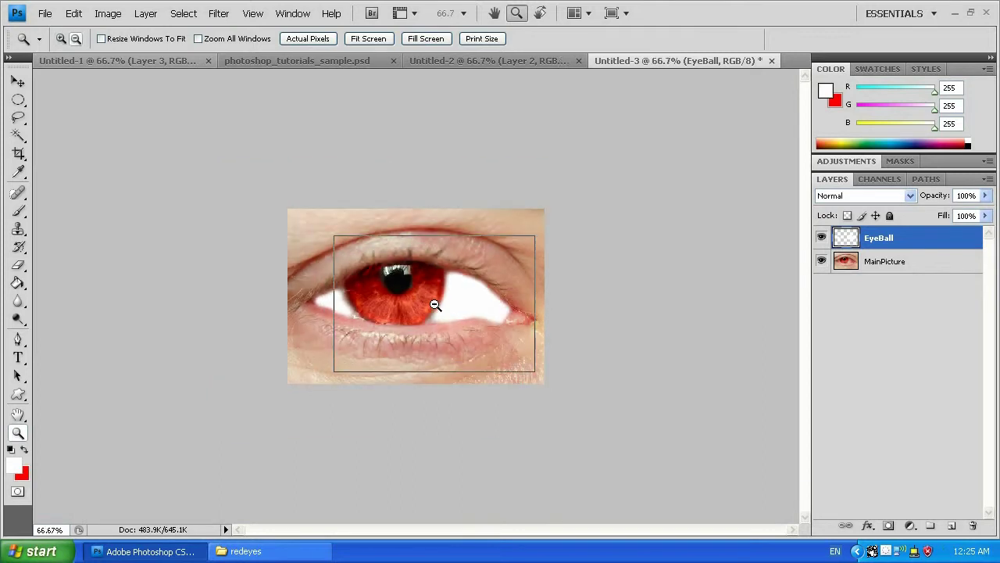
left_click(436, 304, "alt")
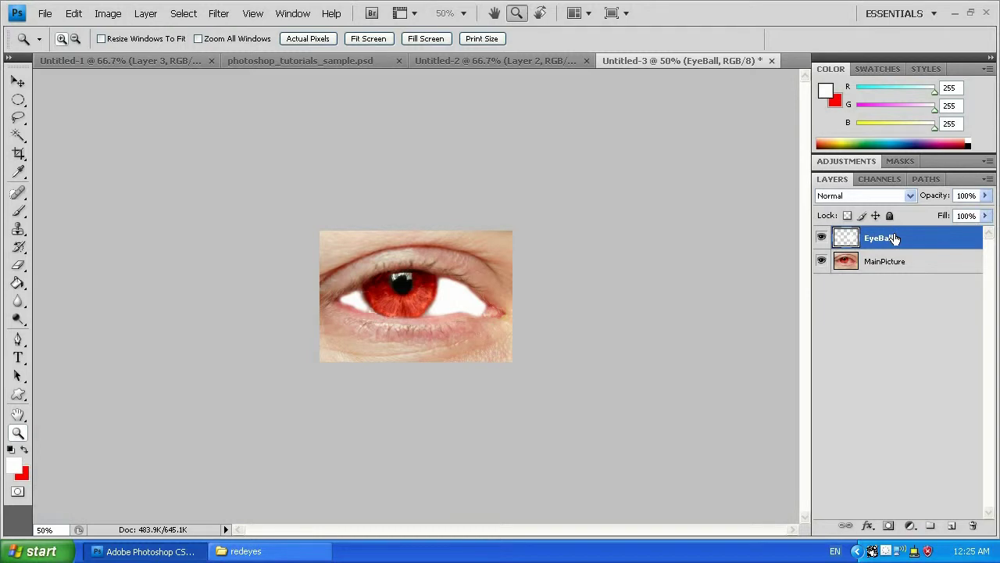
Step: Drop the EyeBall layer's fill to 50%, then zoom the photo to 100% to check the blend
left_click(986, 218)
left_click_drag(983, 236, 969, 237)
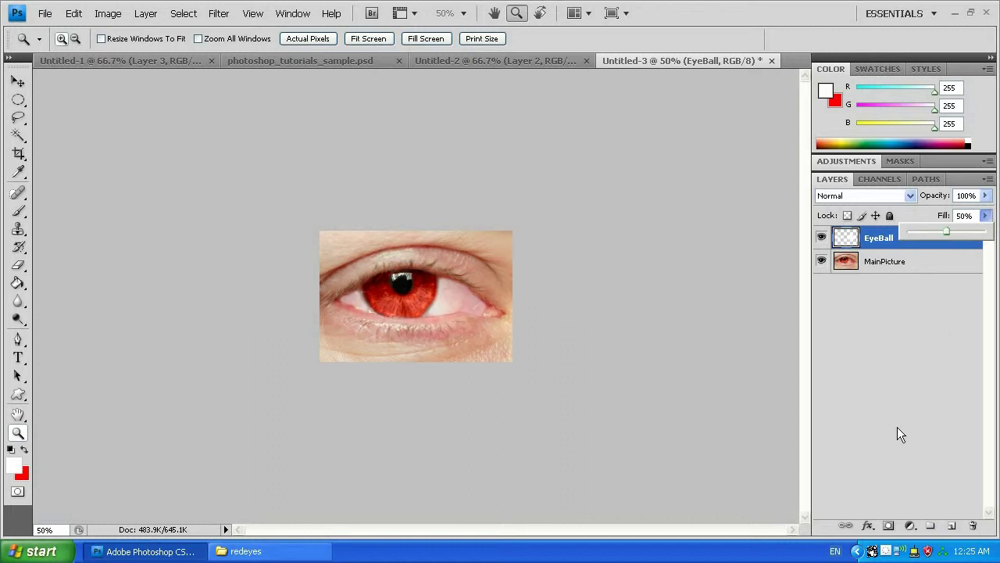
left_click(875, 352)
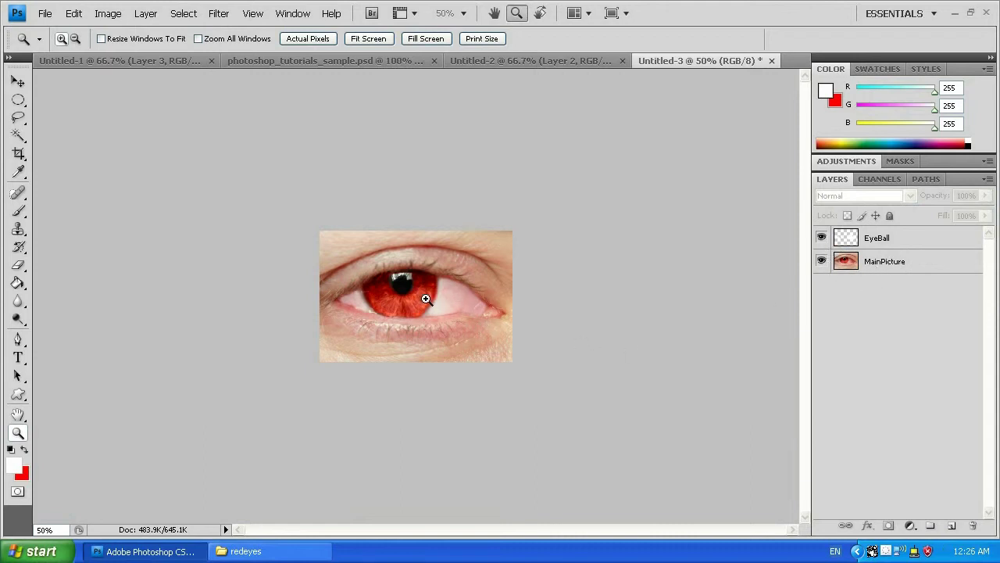
left_click(449, 299)
left_click(447, 298)
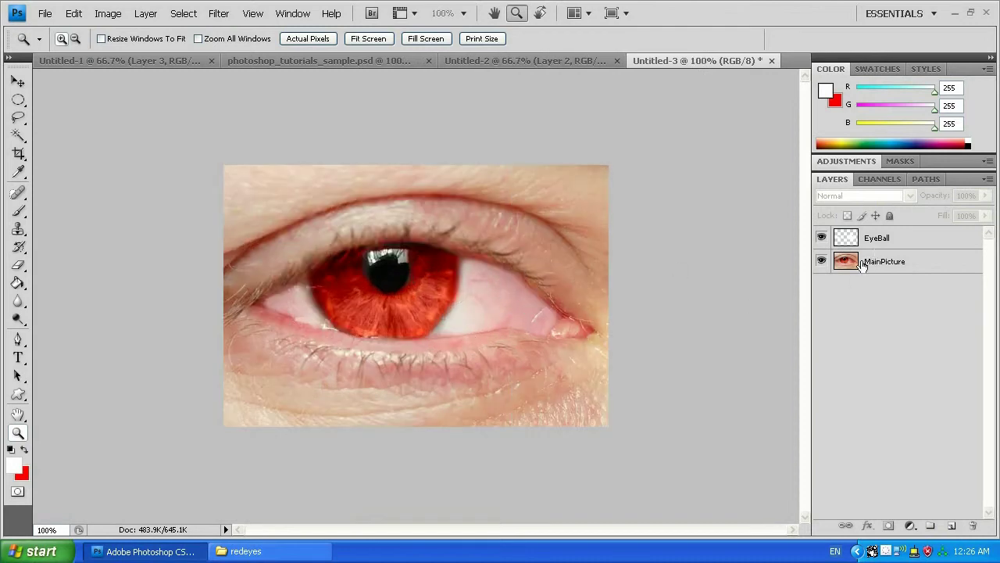
Step: Raise the EyeBall layer's fill to 61%, then zoom the photo back out to 50%
left_click(889, 237)
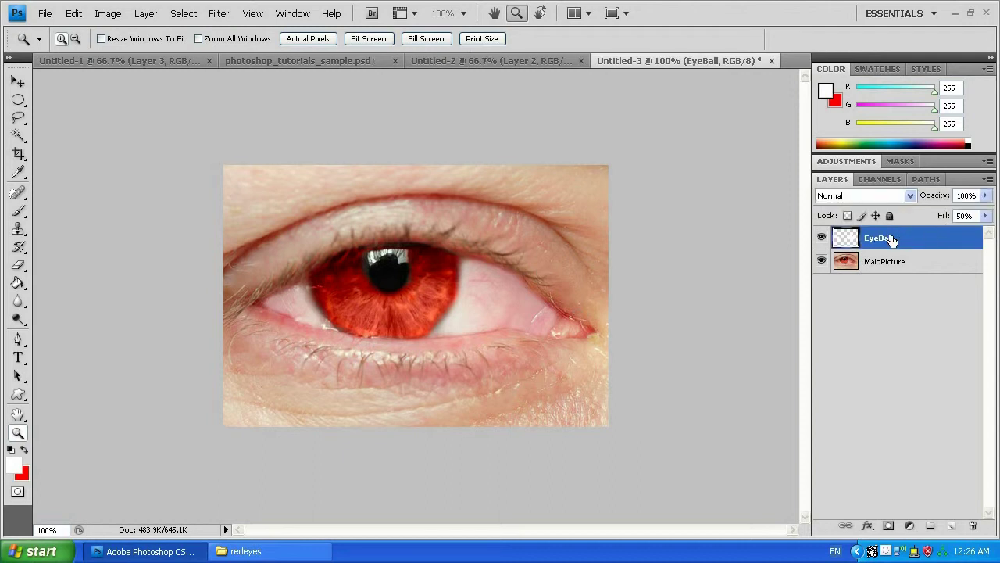
left_click(984, 215)
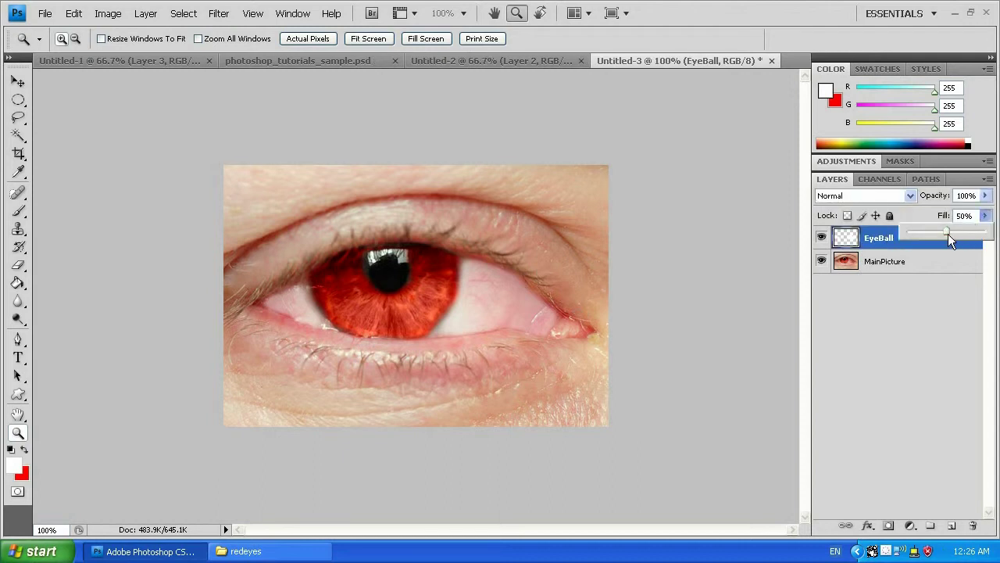
left_click_drag(938, 237, 953, 237)
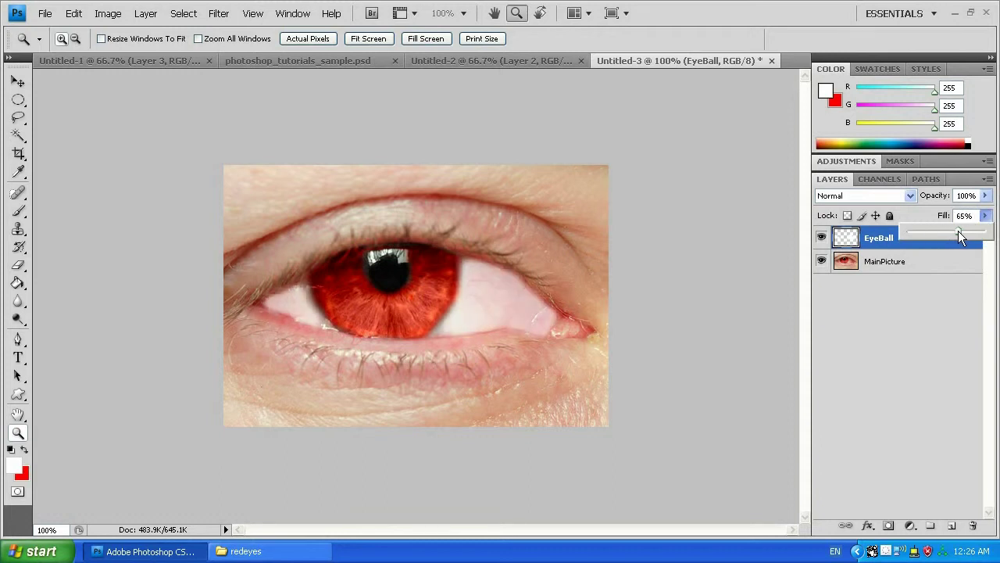
right_click(451, 306)
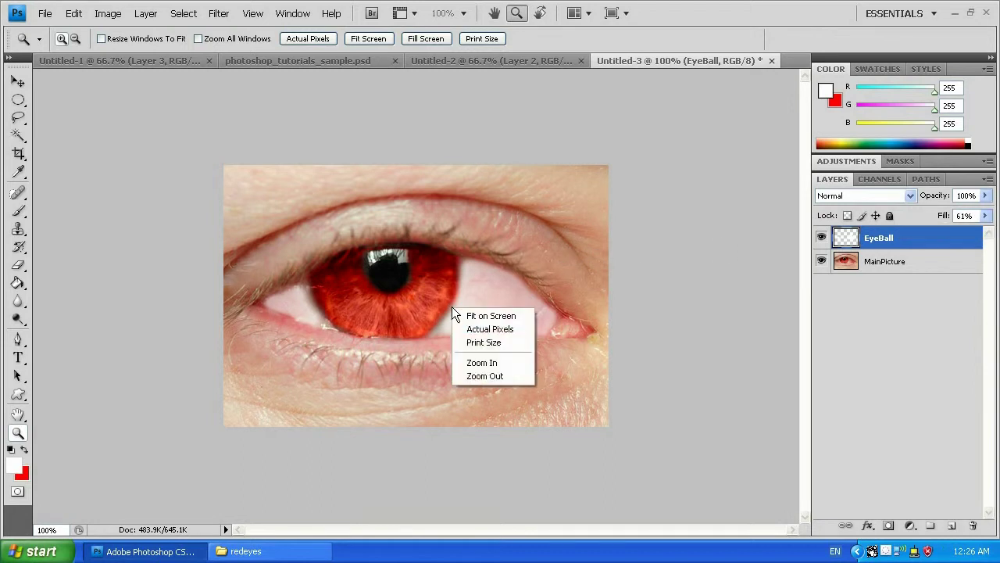
left_click(471, 375)
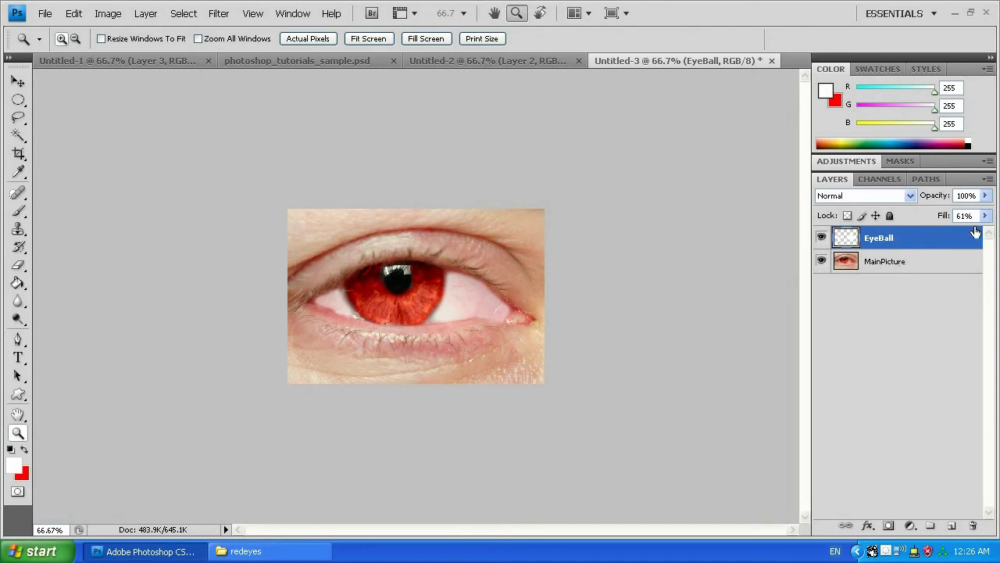
right_click(453, 306)
left_click(494, 376)
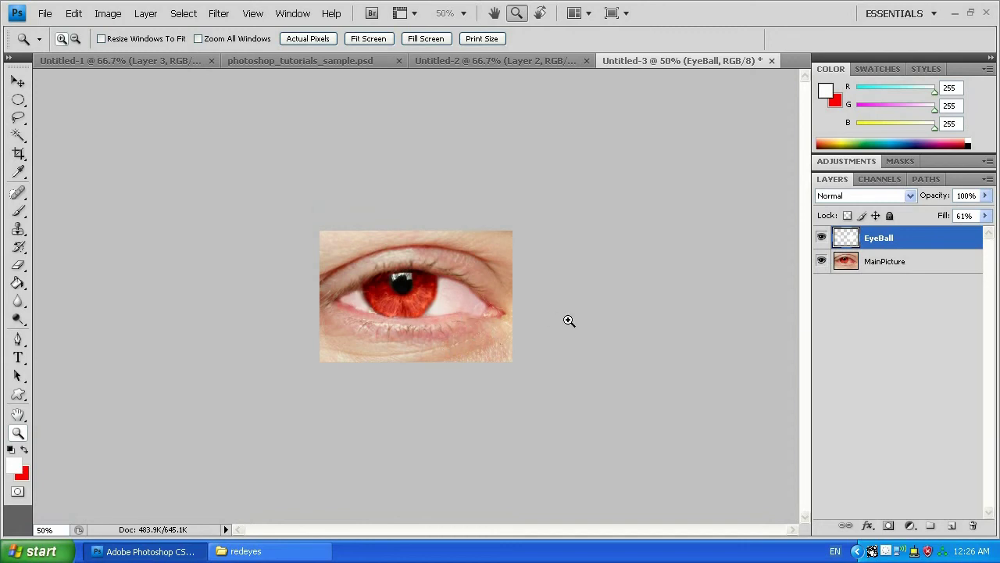